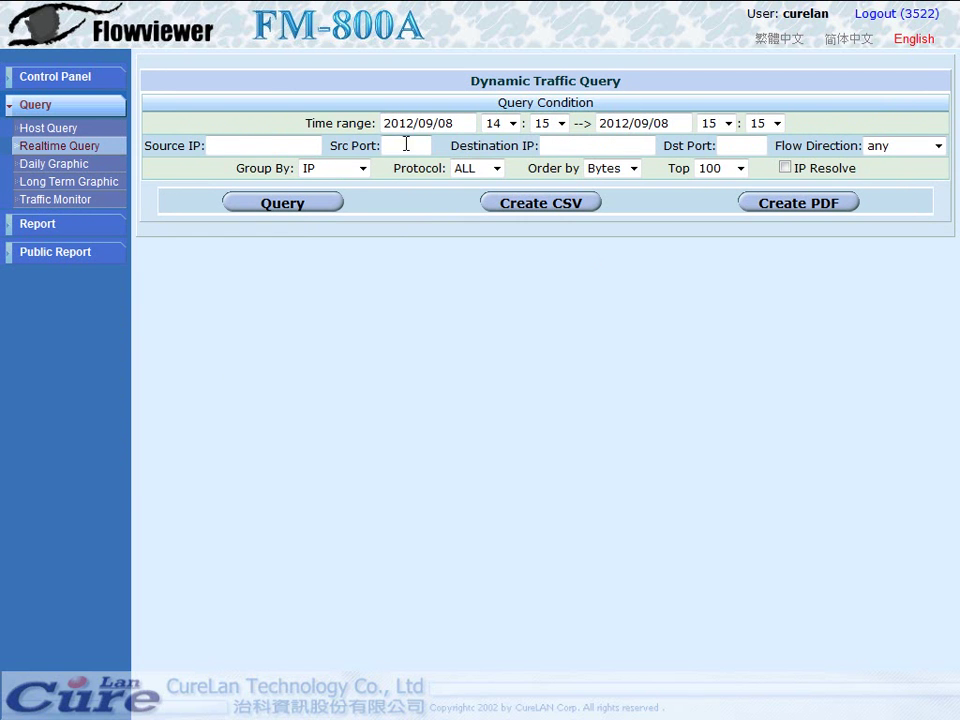
Step: Set the time range to 14:45–15:45 on 2012/09/08 and run the top-100 query by bytes
left_click(467, 124)
left_click(510, 124)
left_click(510, 124)
left_click(543, 128)
left_click(543, 128)
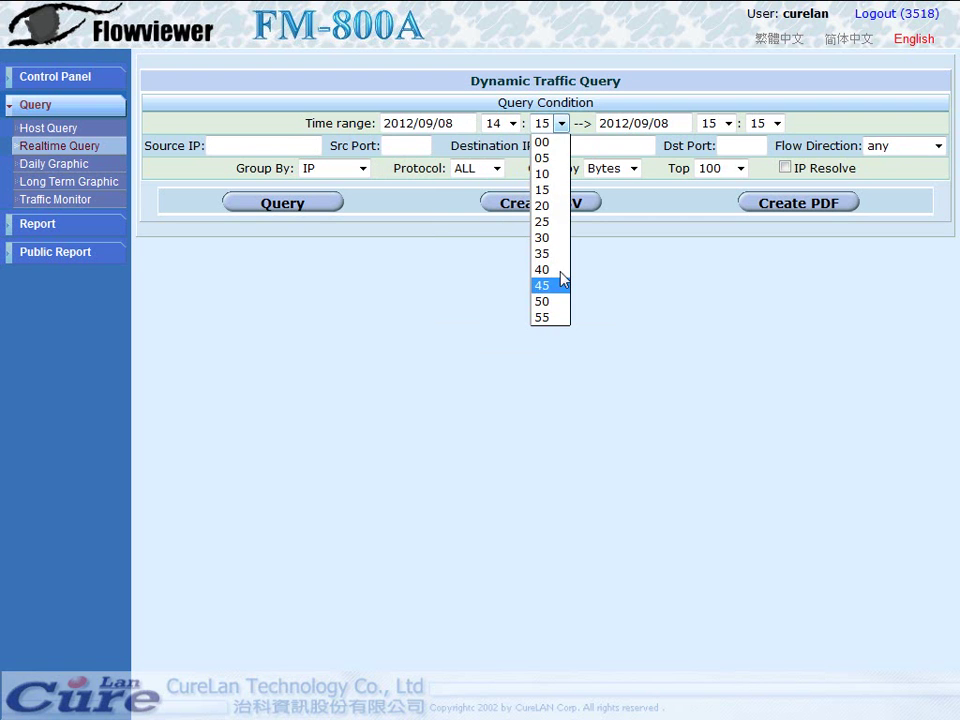
left_click(476, 243)
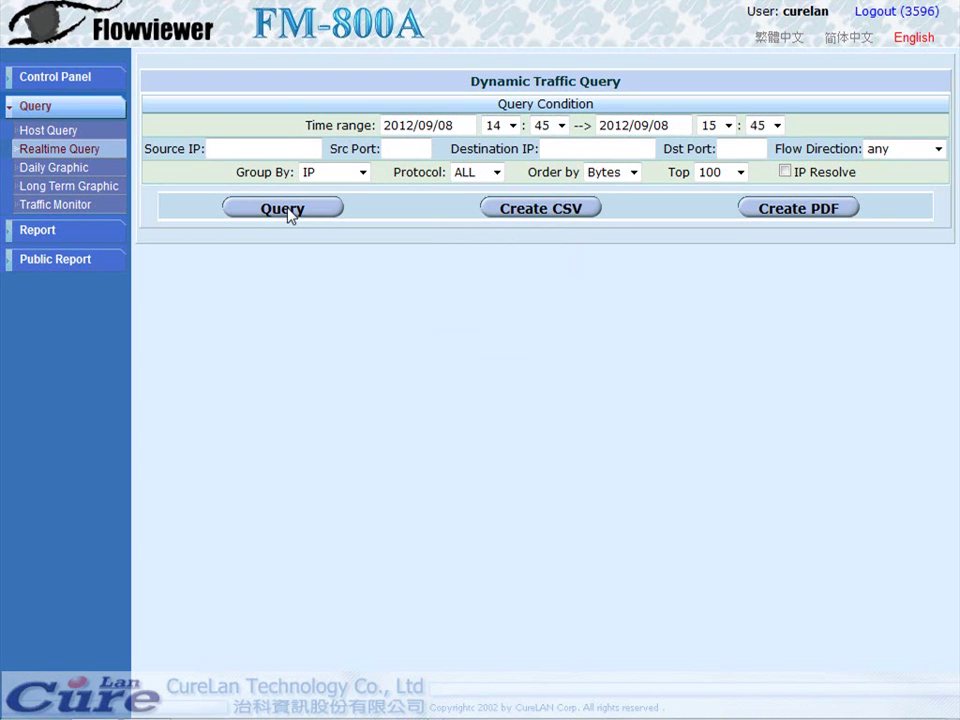
left_click(289, 211)
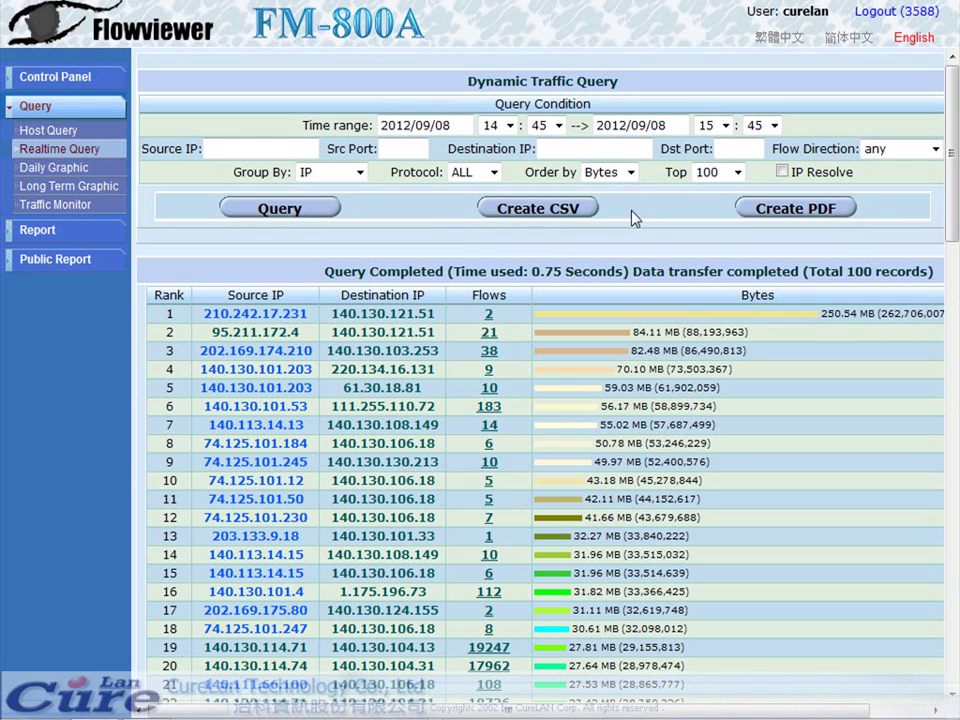
Step: Keep Bytes as the sort order, geolocate top source IP 210.242.17.231, and view xuite.net's whois record
left_click(632, 174)
left_click(679, 214)
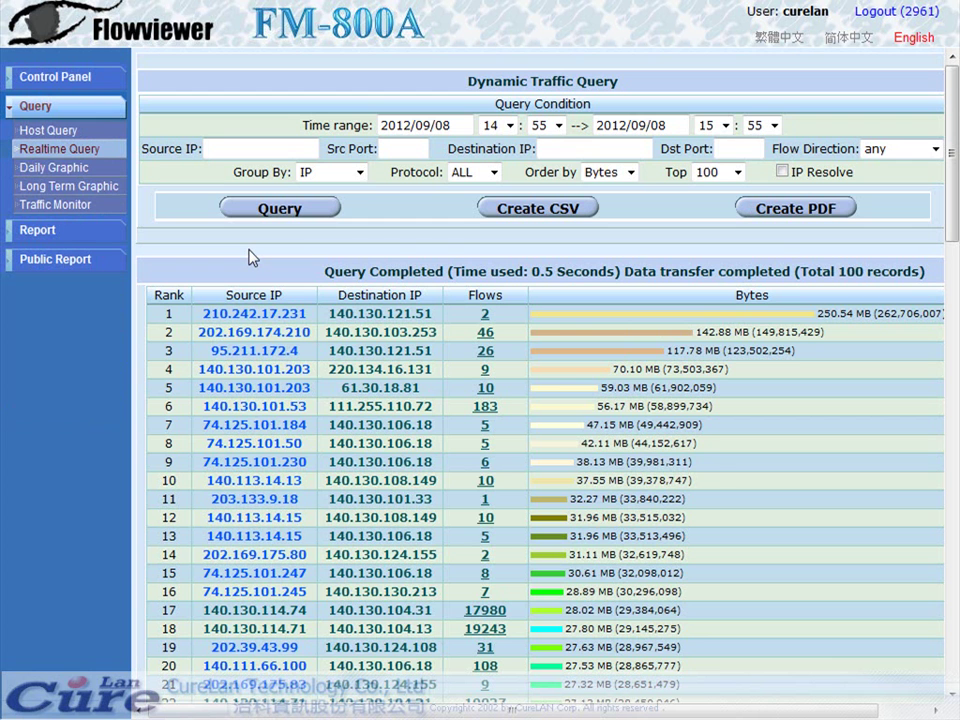
left_click(251, 320)
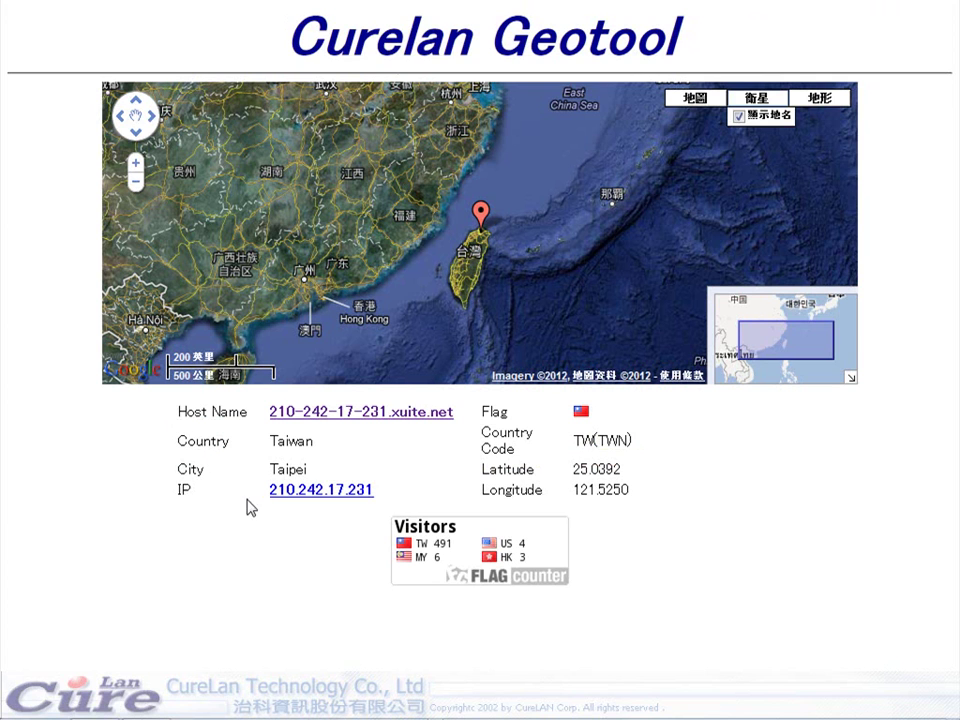
left_click(358, 424)
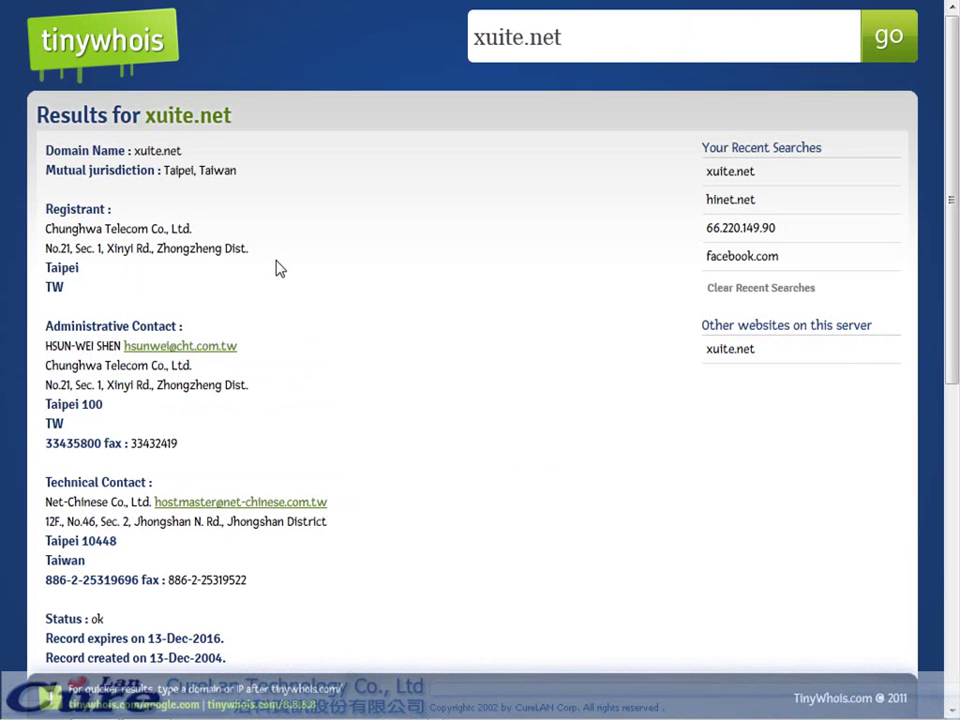
Step: Scroll the xuite.net whois record, then return to the Flowviewer 14:55–15:55 top-100 results
scroll(274, 268, "down", 2)
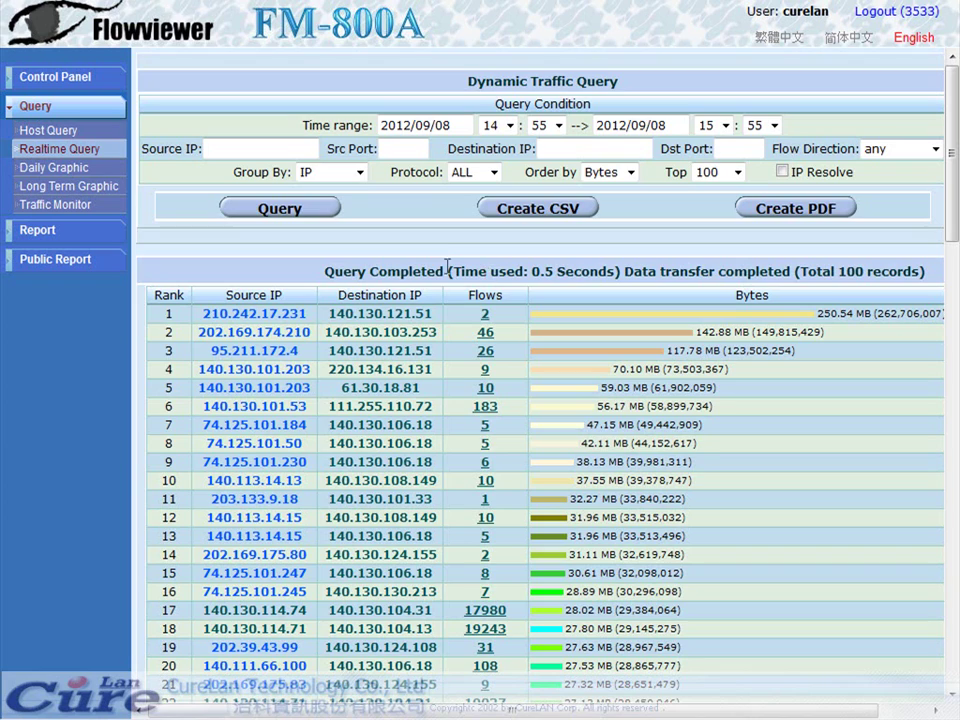
middle_click(445, 265)
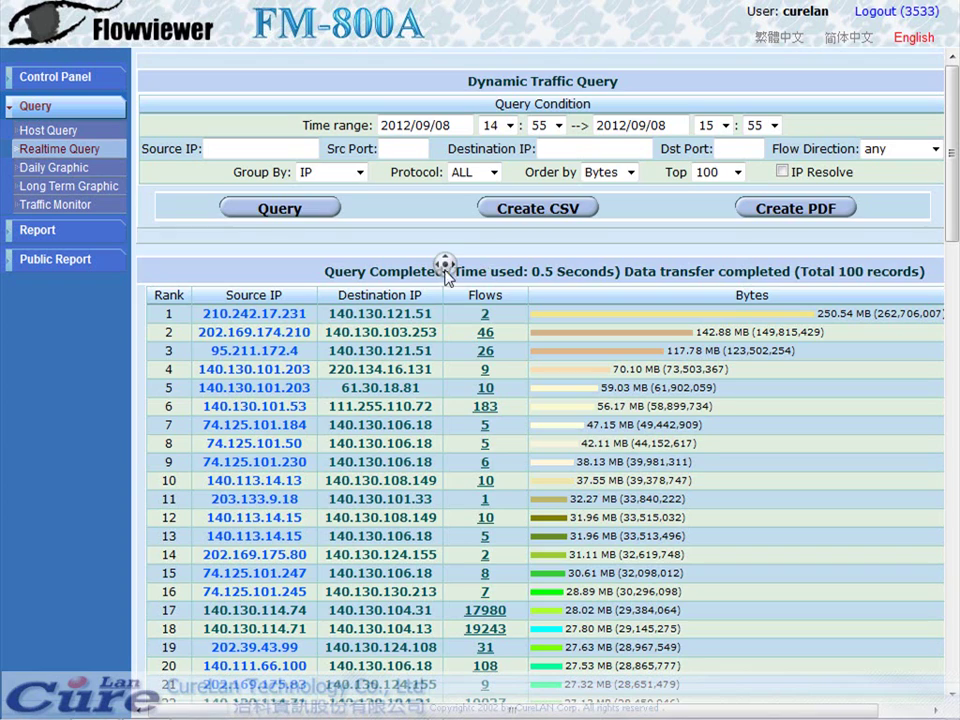
scroll(440, 333, "down", 7)
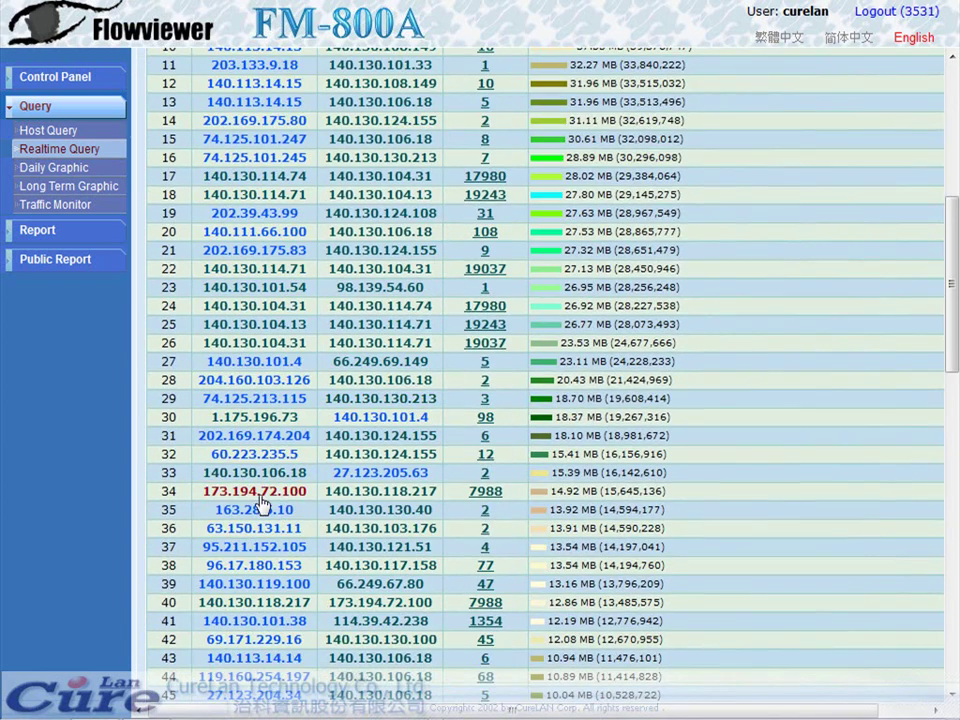
left_click(241, 493)
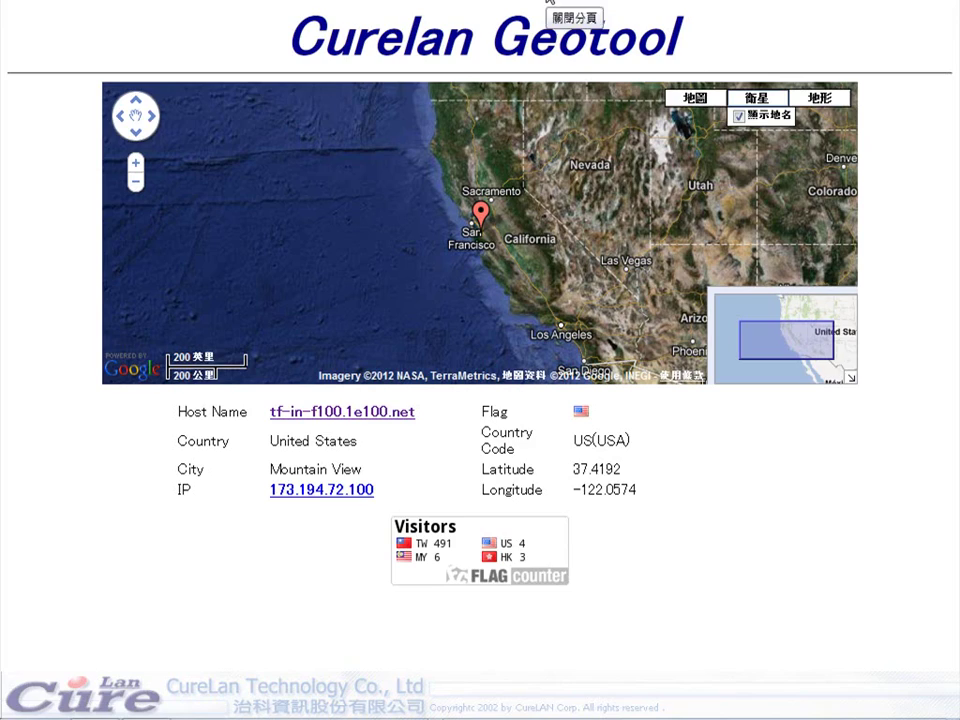
key("alt+Left")
scroll(760, 352, "up", 5)
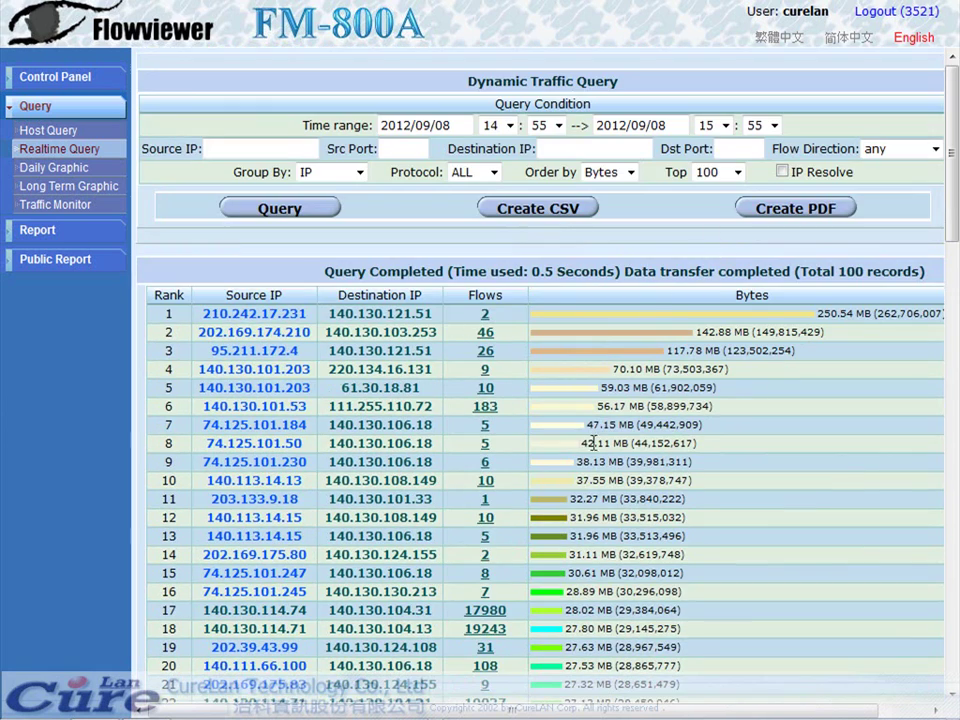
Step: View the 108 individual flows for 140.111.66.100, then rerun the query for 16:10–17:10
left_click(486, 666)
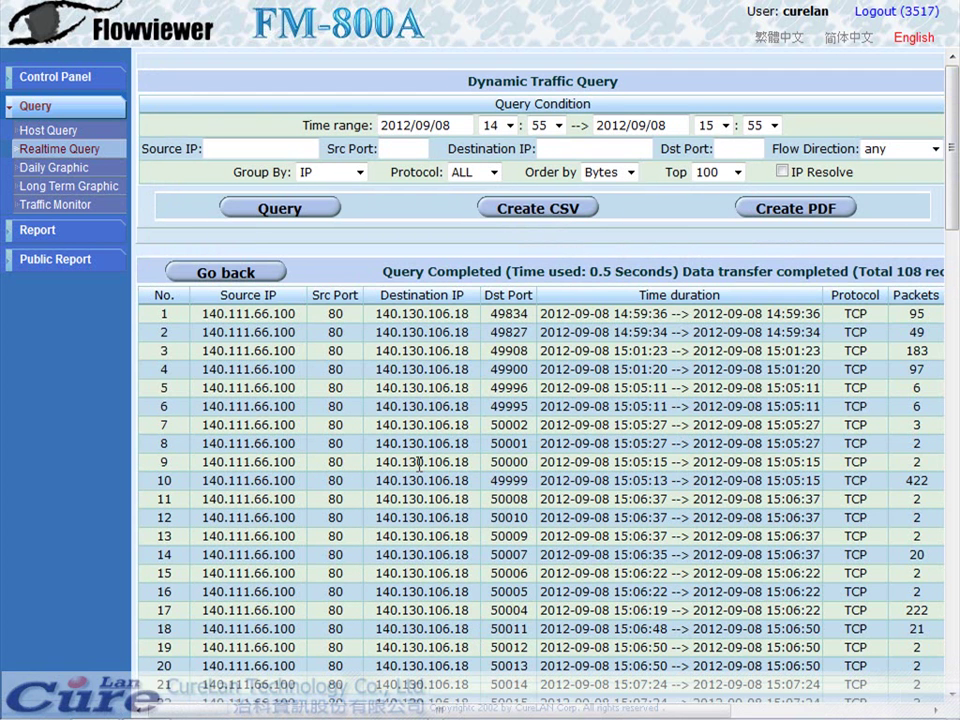
middle_click(377, 379)
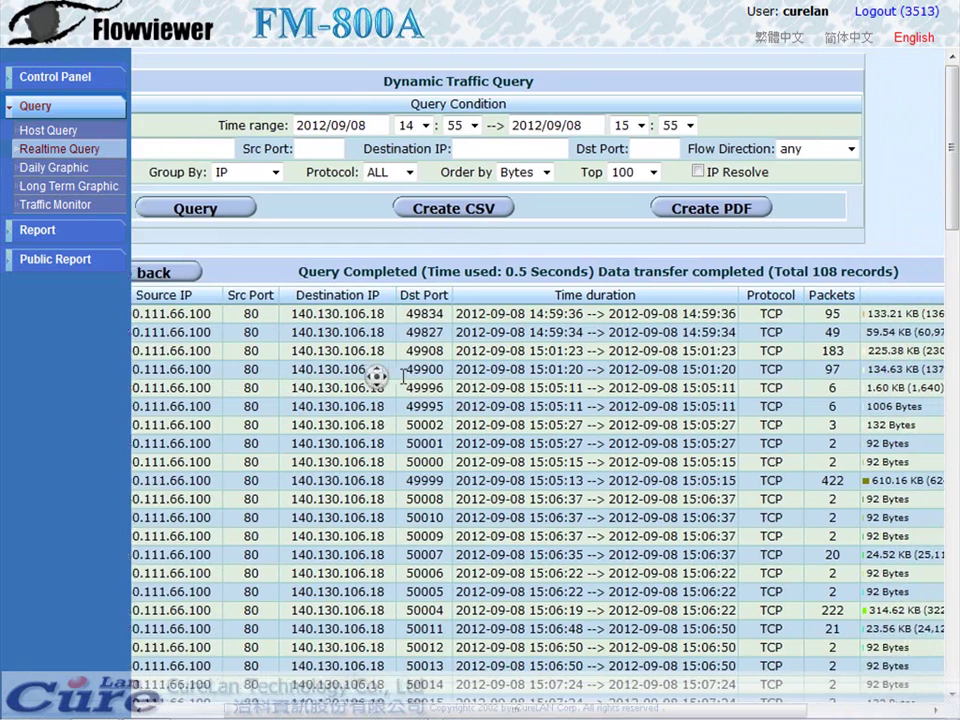
middle_click(557, 323)
middle_click(660, 306)
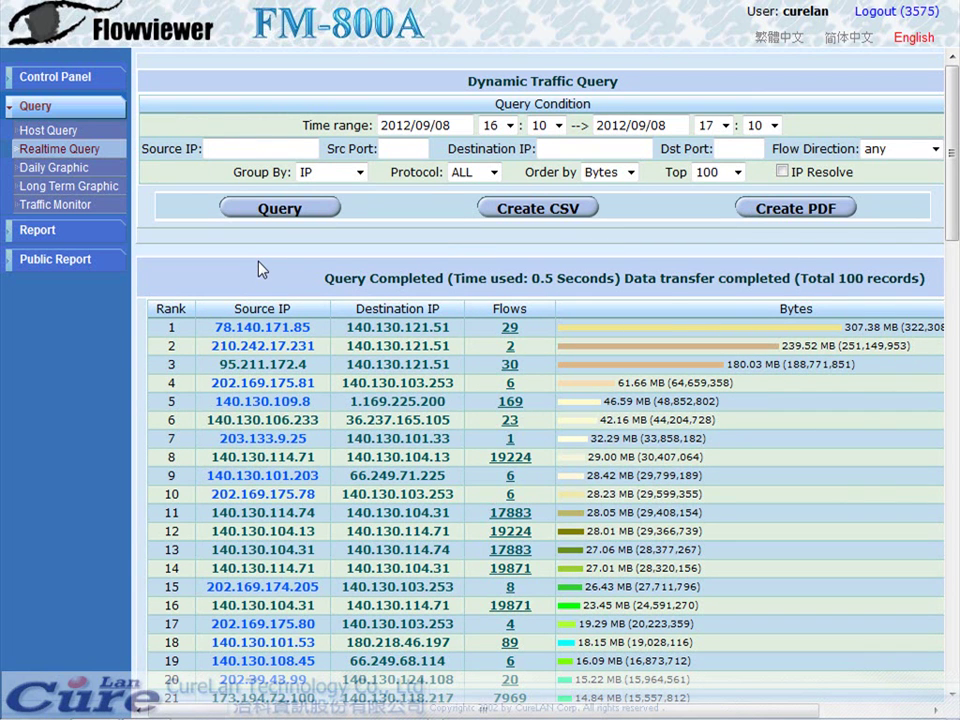
Step: Filter the query to source IP 140.130.114.71, listing its 23 destination pairs by bytes
left_click(234, 154)
type("140.130.114.71")
left_click(258, 209)
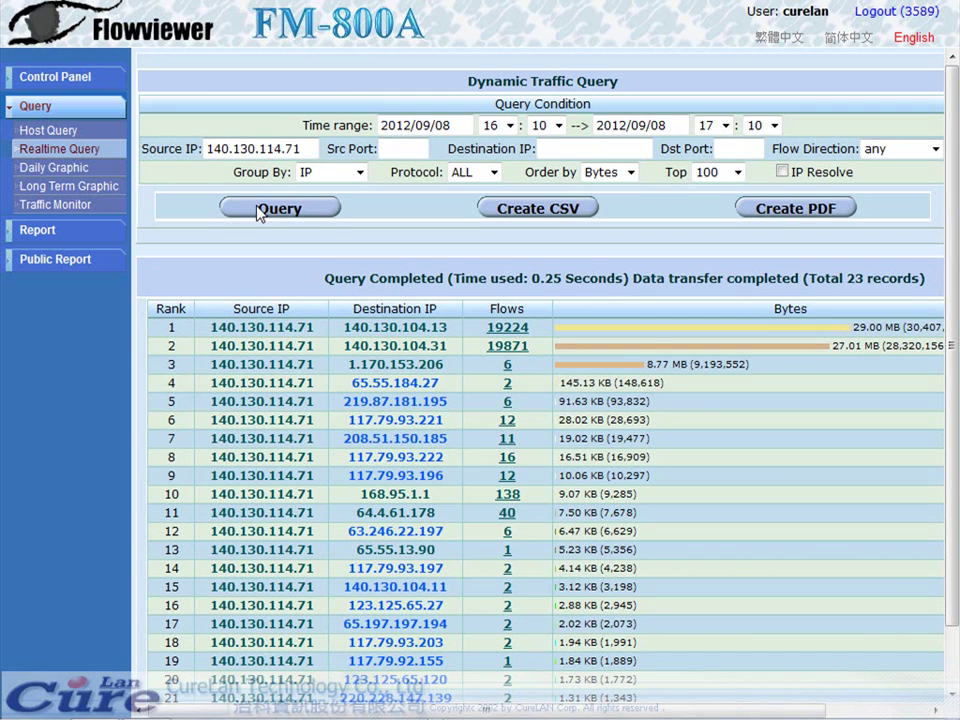
Step: Open the 19224 flows from 140.130.114.71 to 140.130.104.13 and browse the TCP port 1433 flow list
scroll(259, 250, "down", 2)
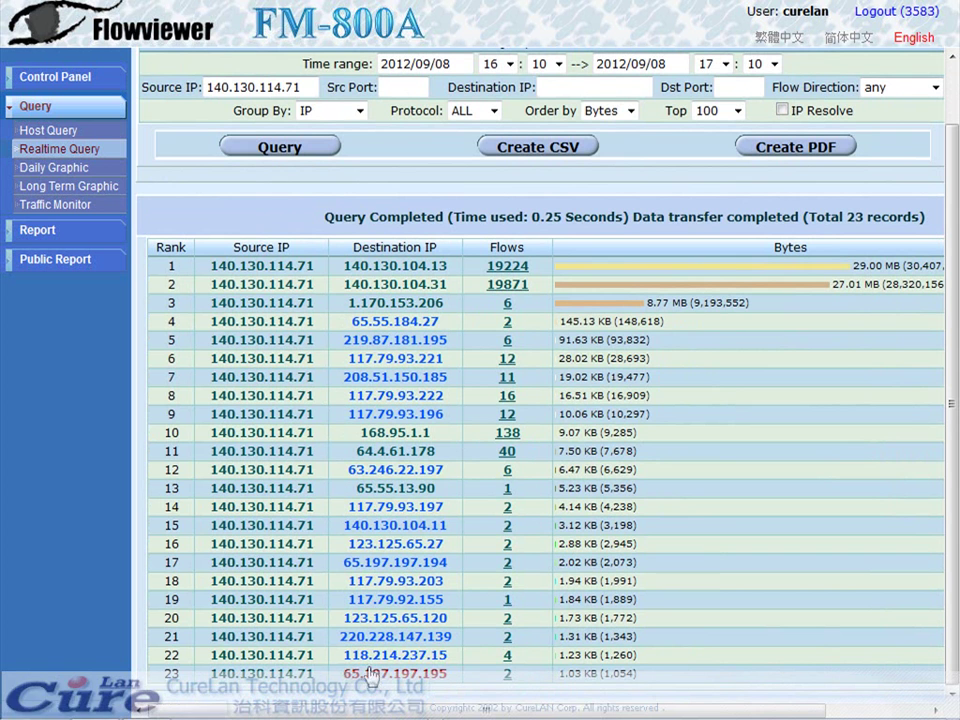
left_click(512, 268)
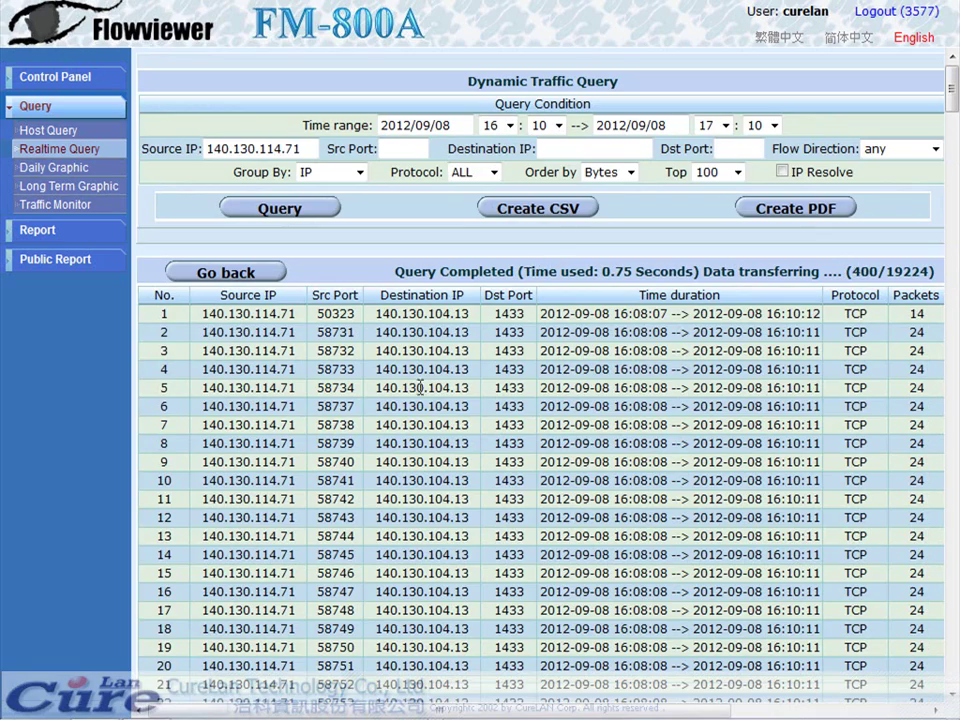
scroll(418, 384, "right", 4)
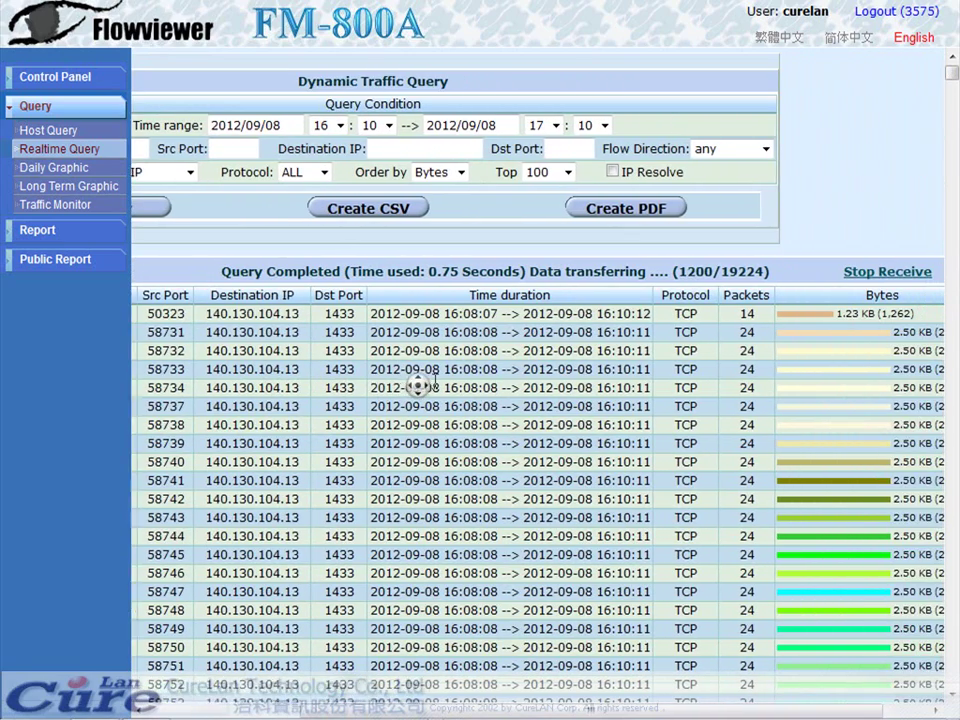
scroll(414, 369, "right", 1)
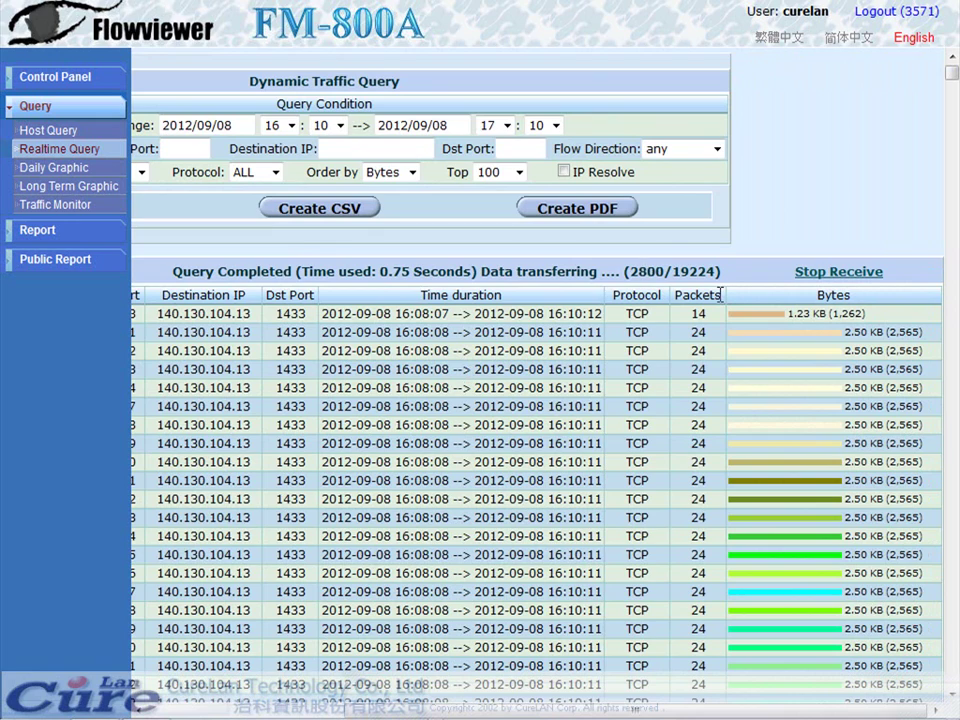
middle_click(628, 336)
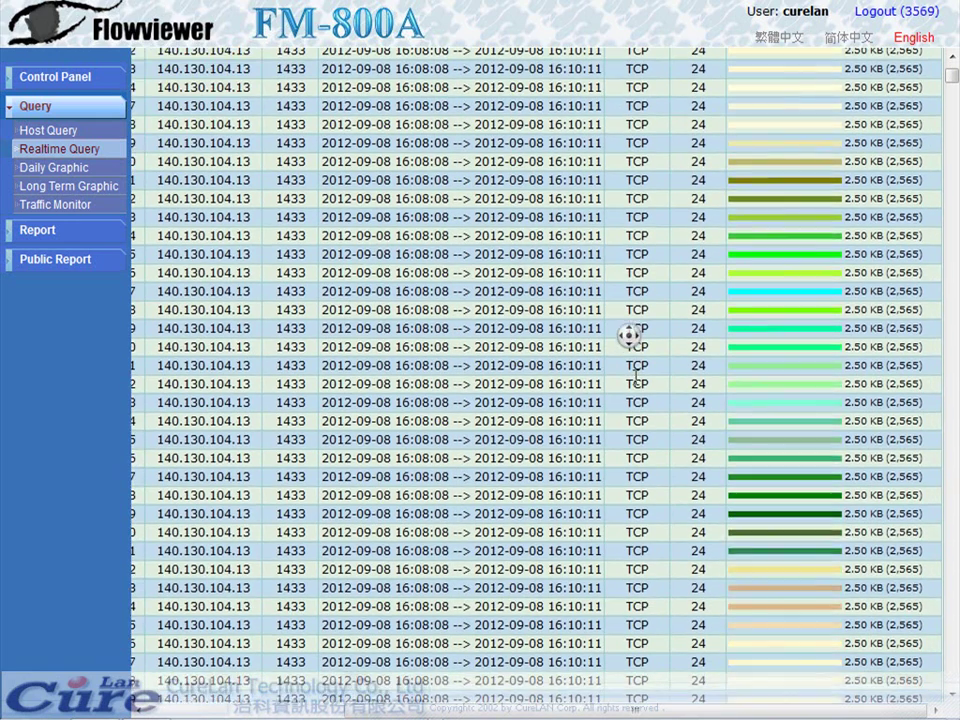
left_click(617, 476)
middle_click(617, 492)
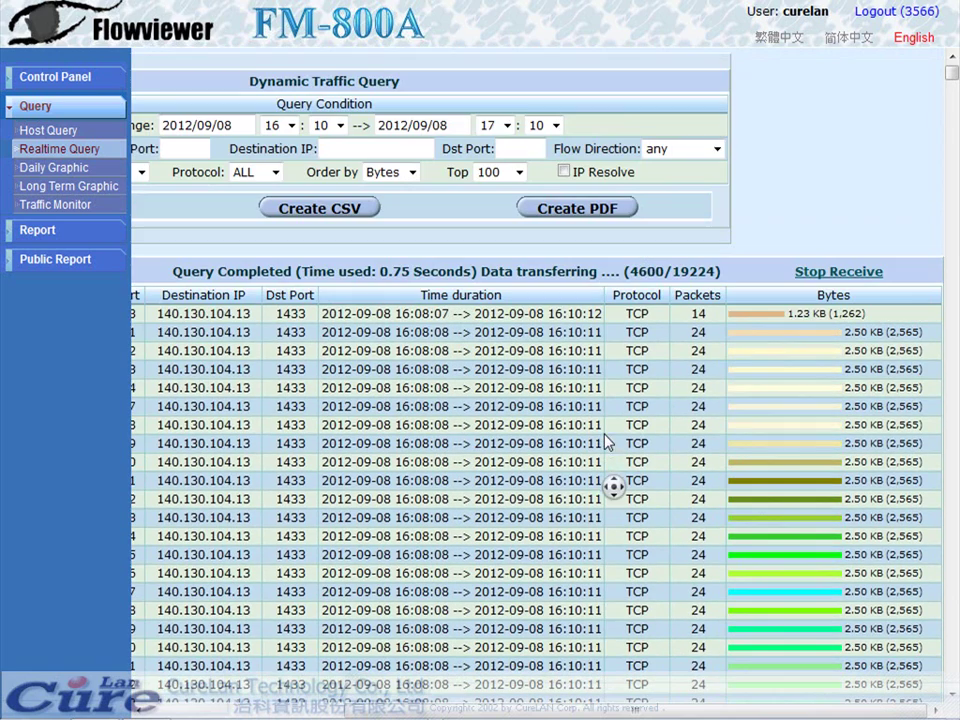
left_click(611, 444)
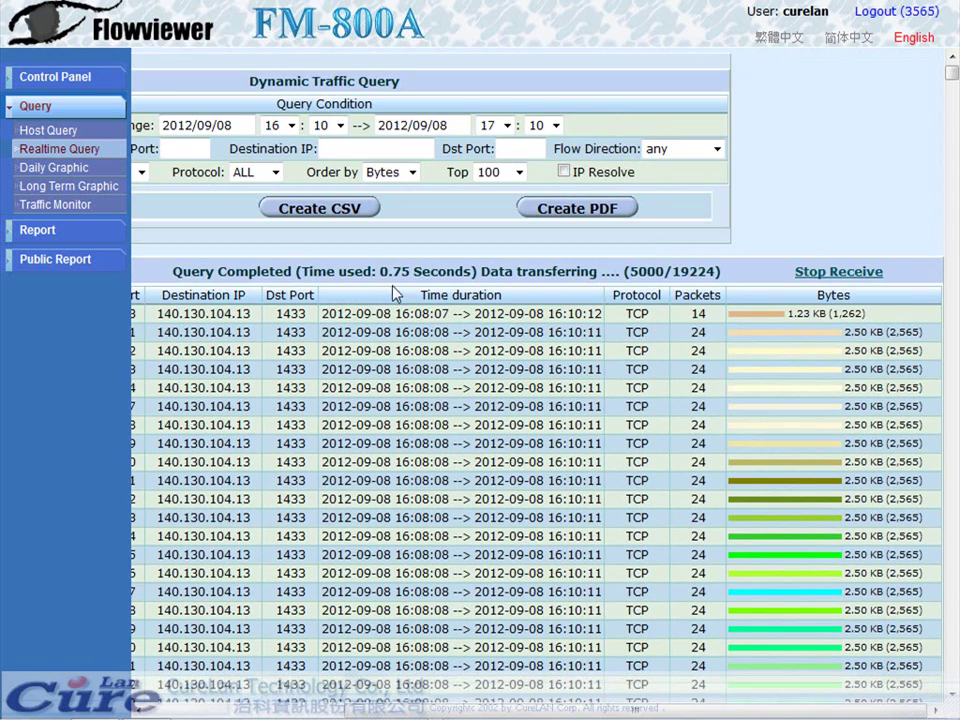